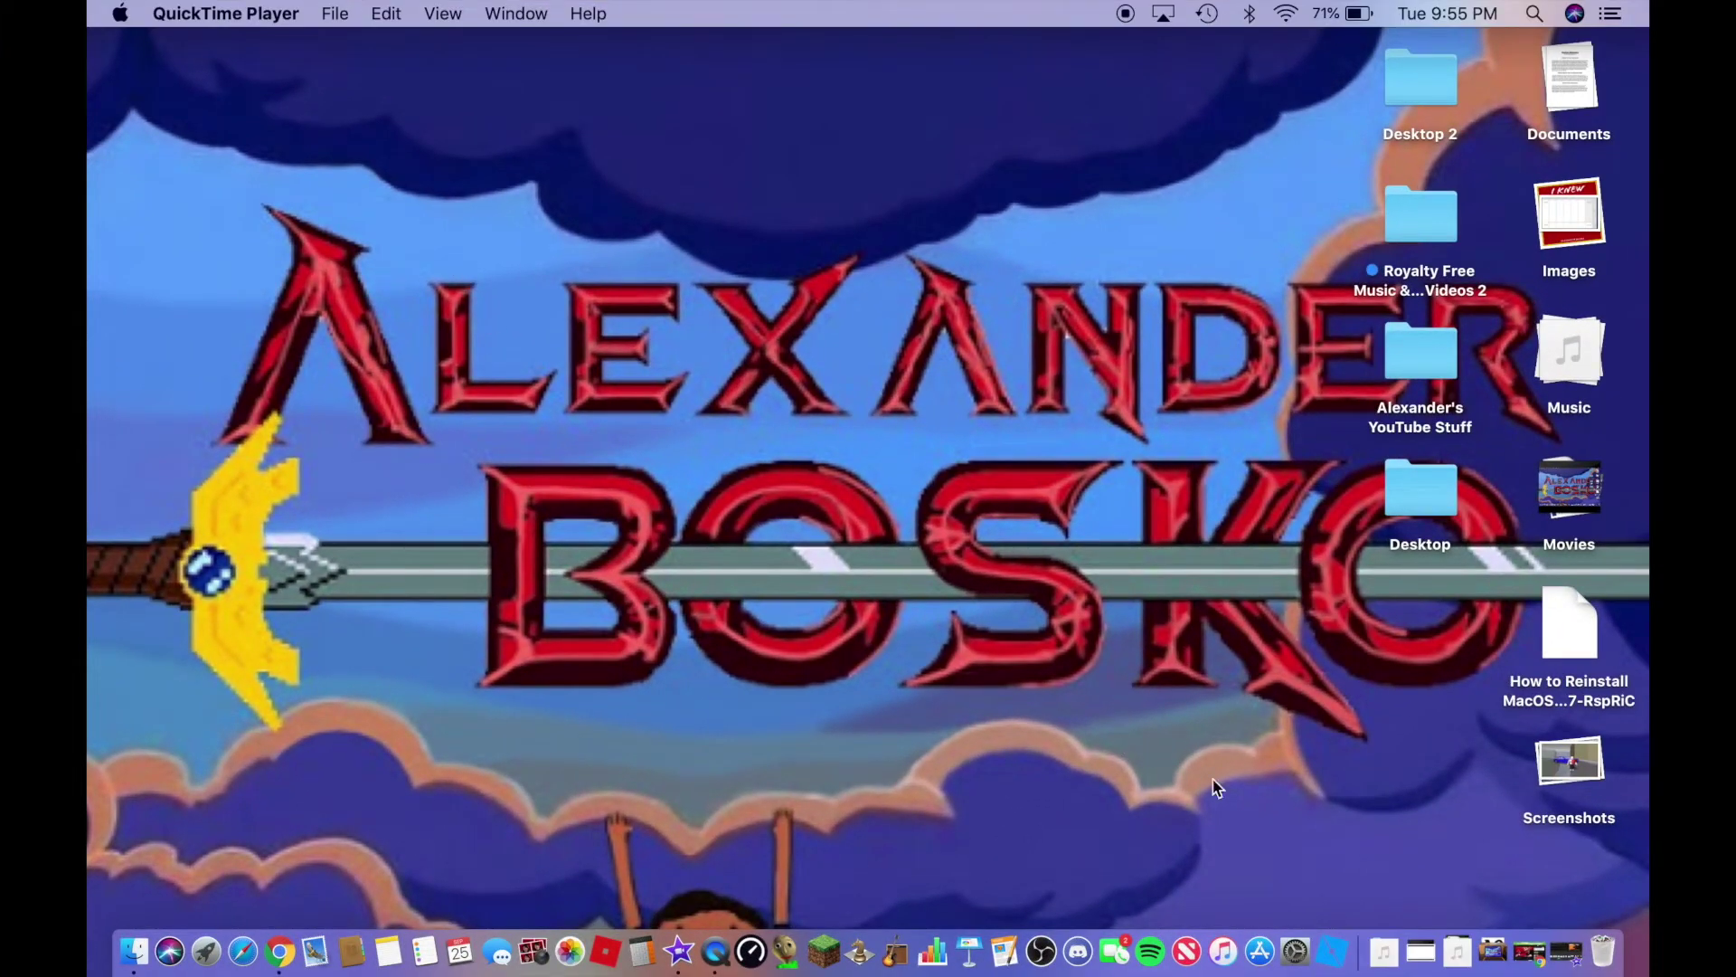
# - Launch System Preferences from the Dock and go to the General pane
pyautogui.click(1296, 957)
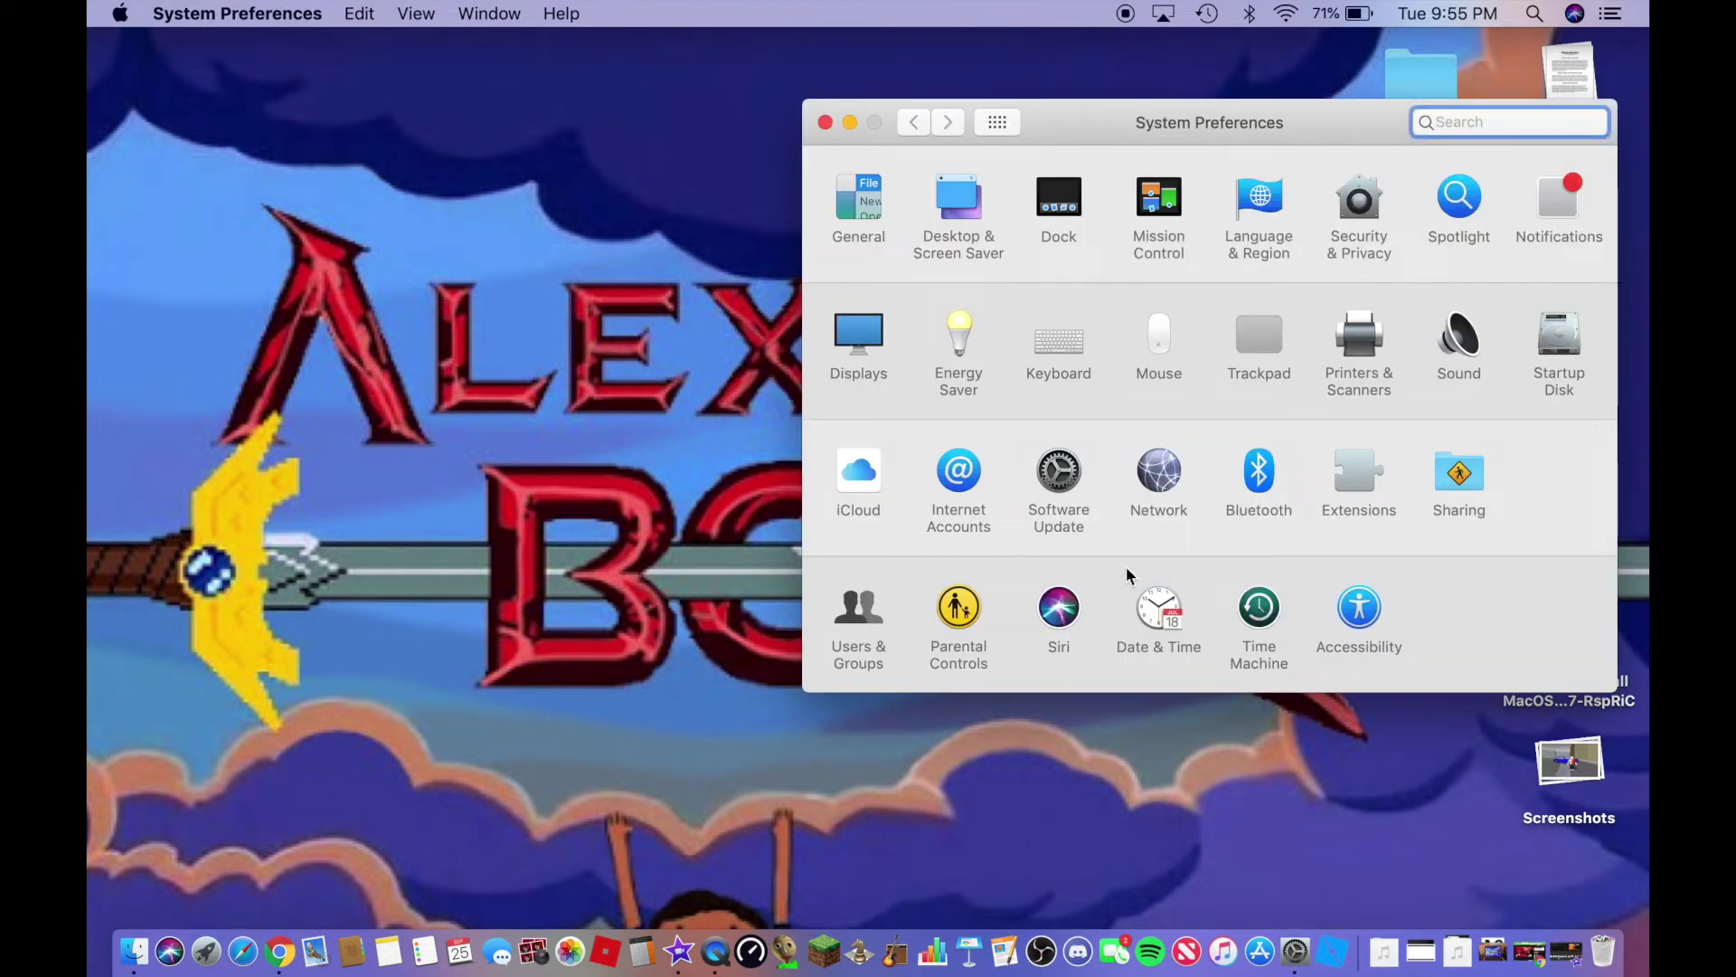
pyautogui.click(852, 218)
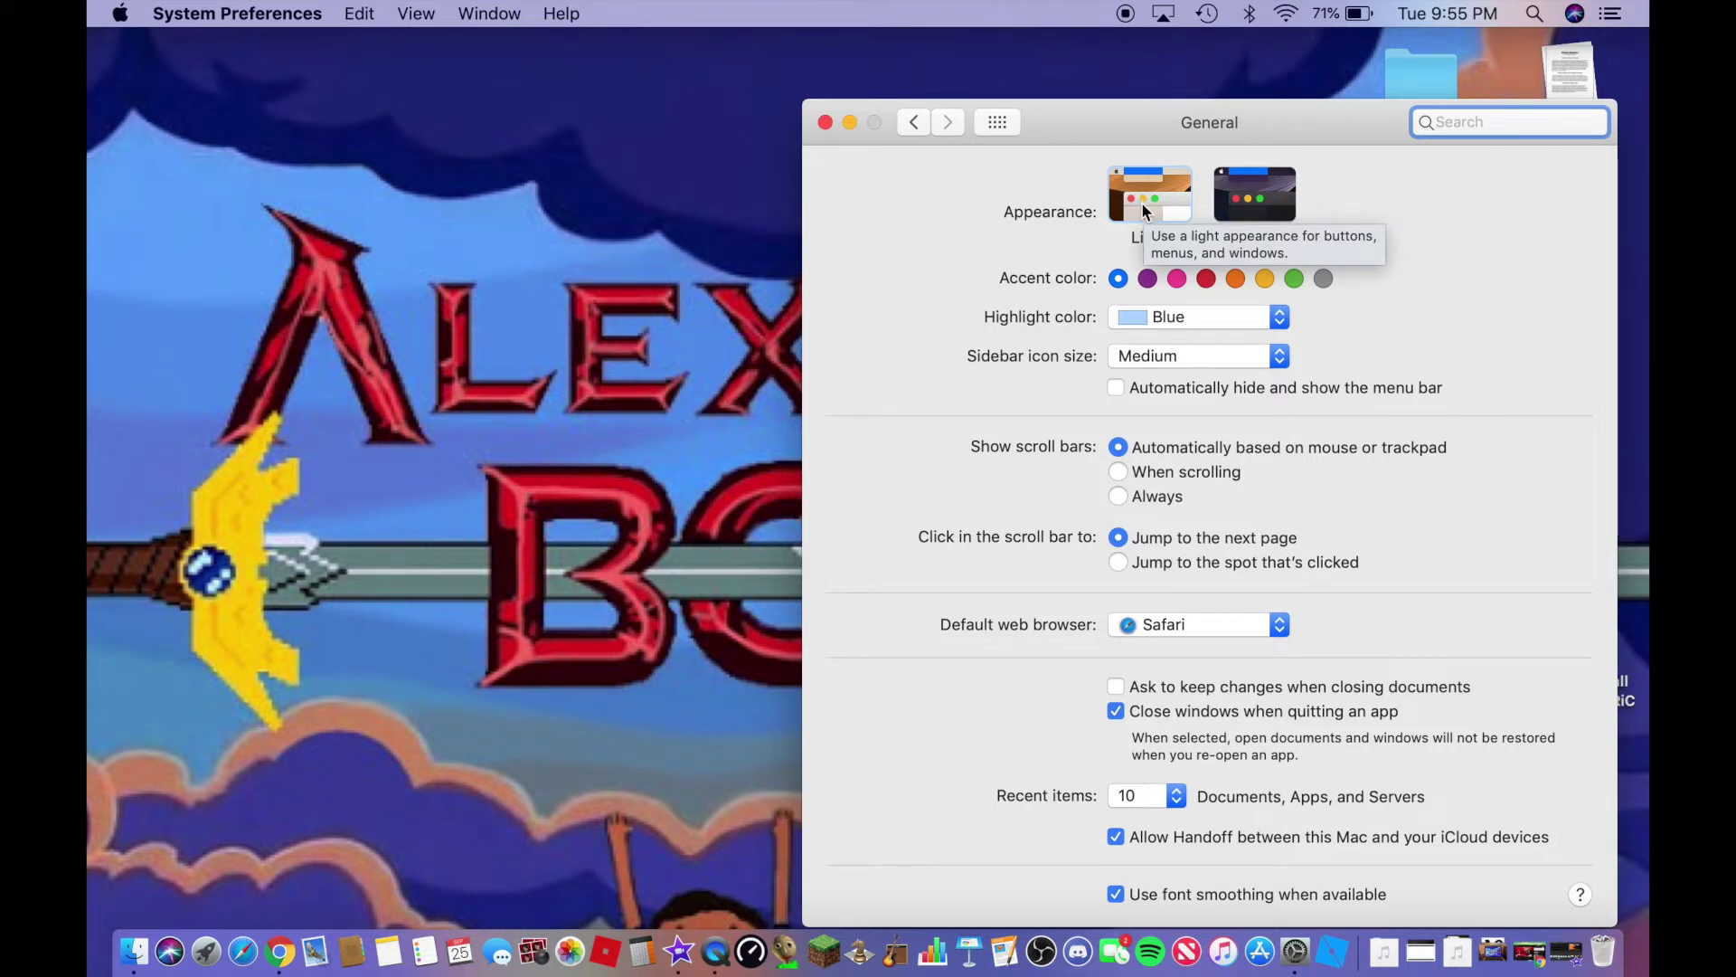
# - Choose the Dark thumbnail for Appearance in the General pane
pyautogui.click(1283, 204)
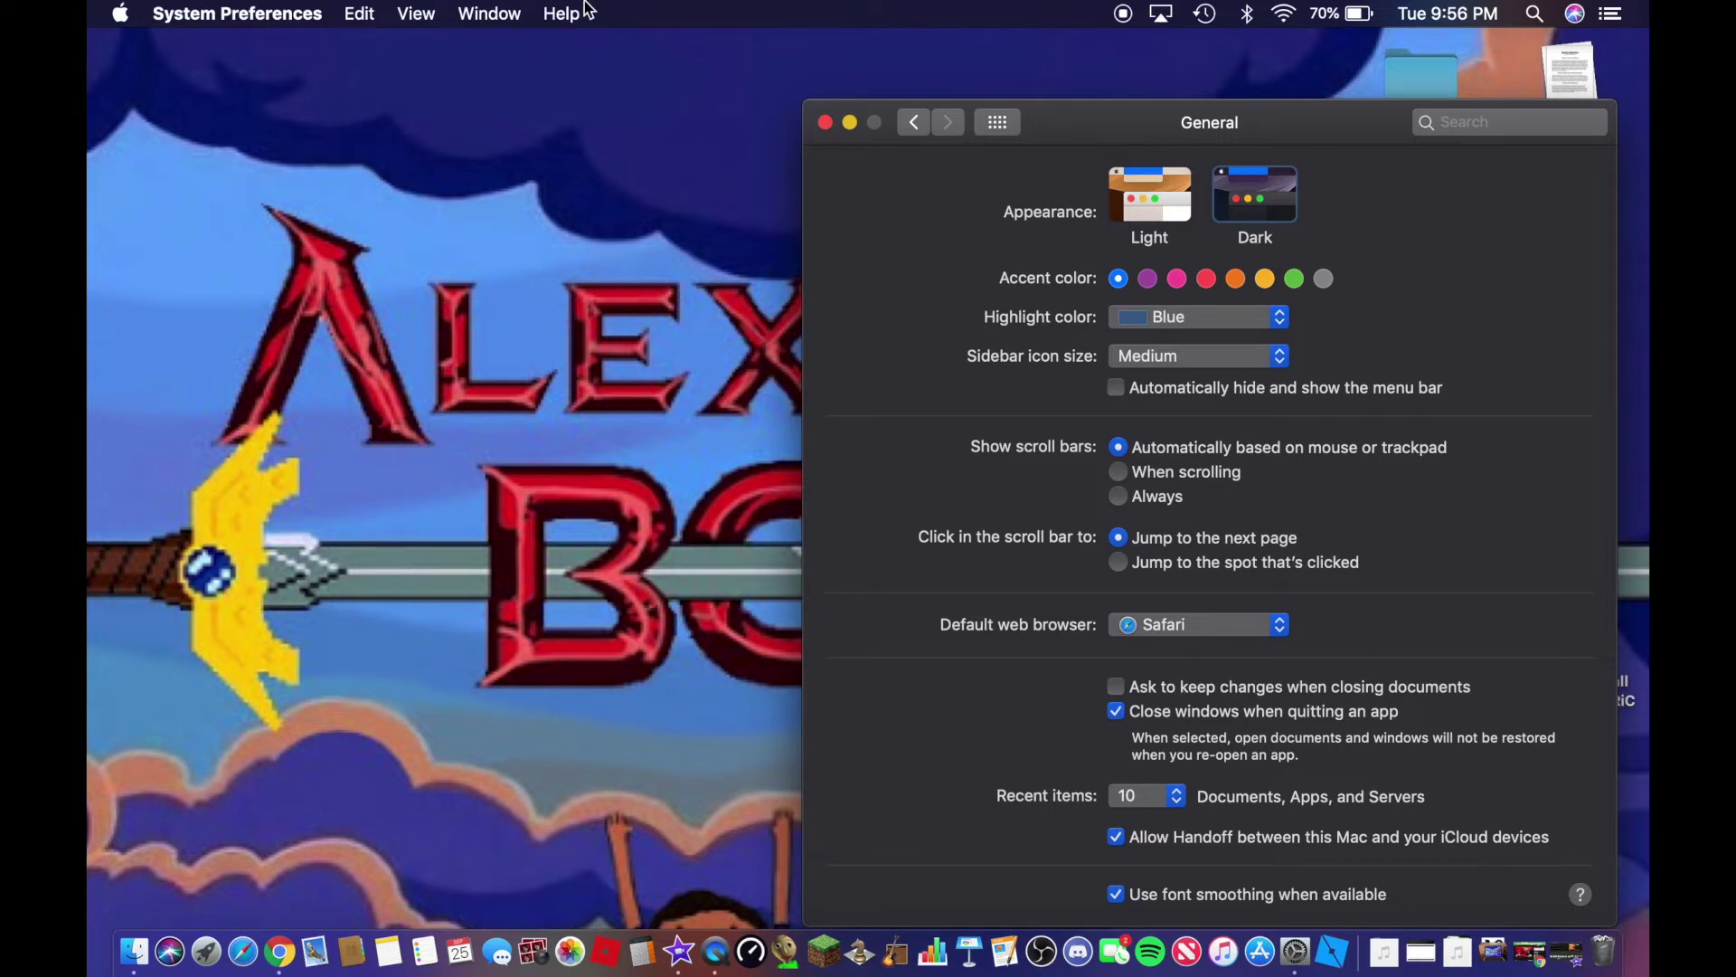
# - Quit System Preferences with Cmd+Q and bring Finder to the front
pyautogui.press('super+q')
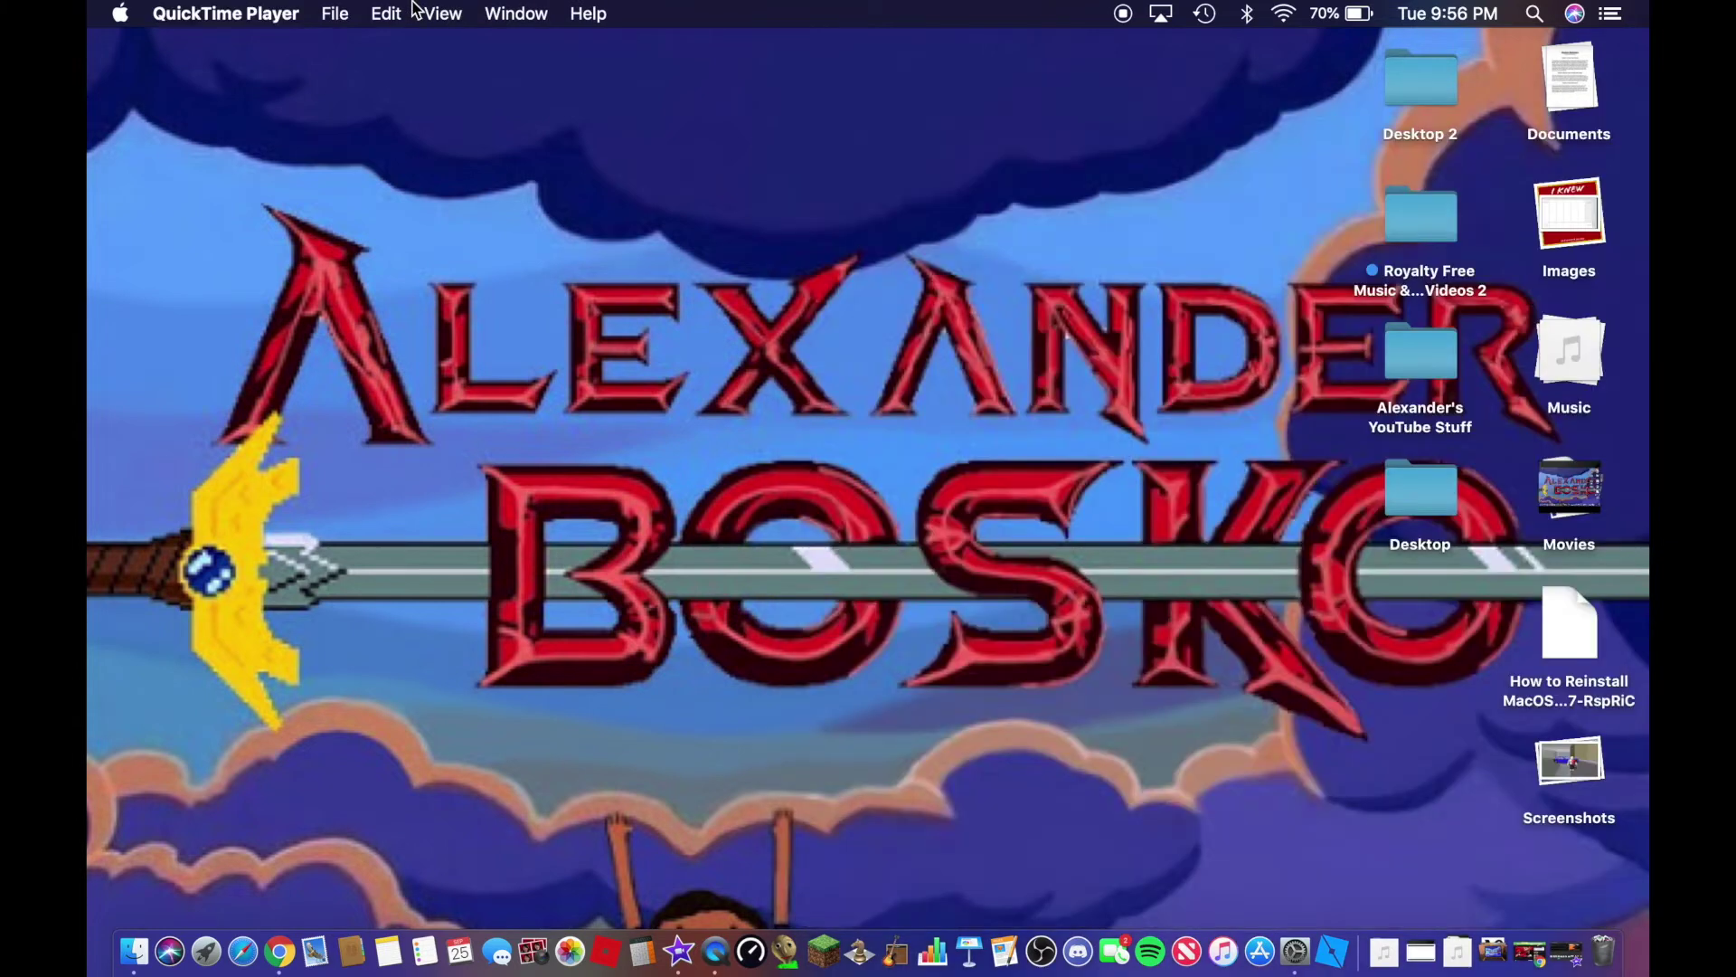
pyautogui.click(465, 142)
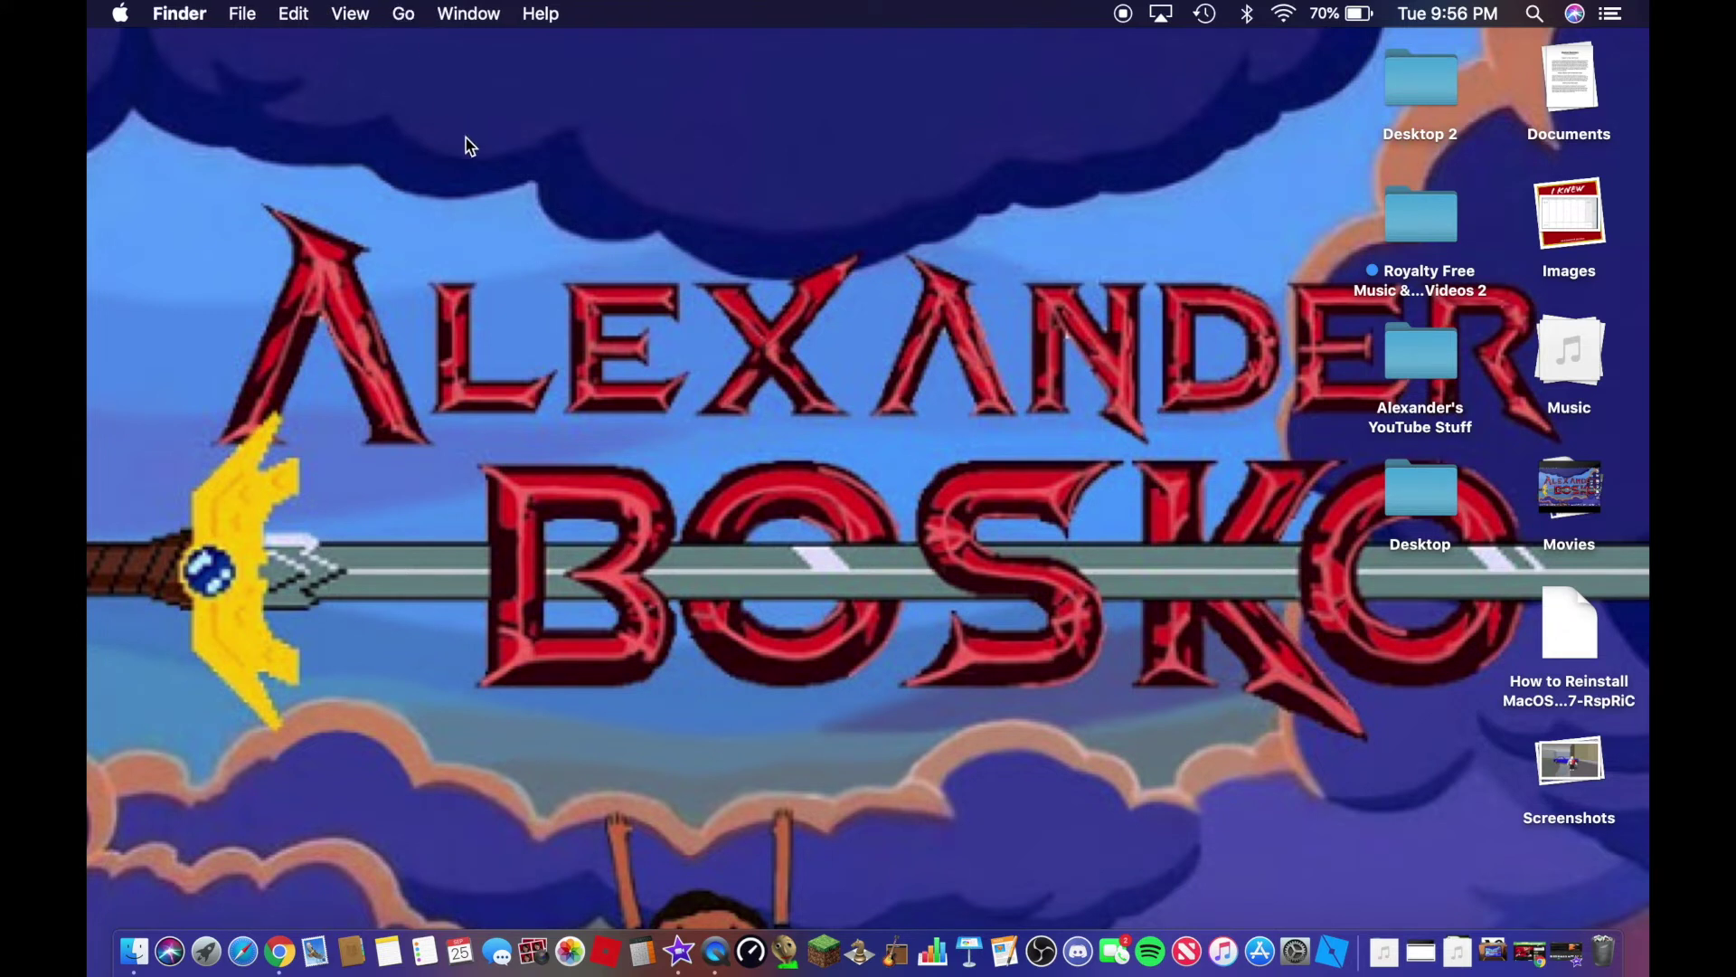